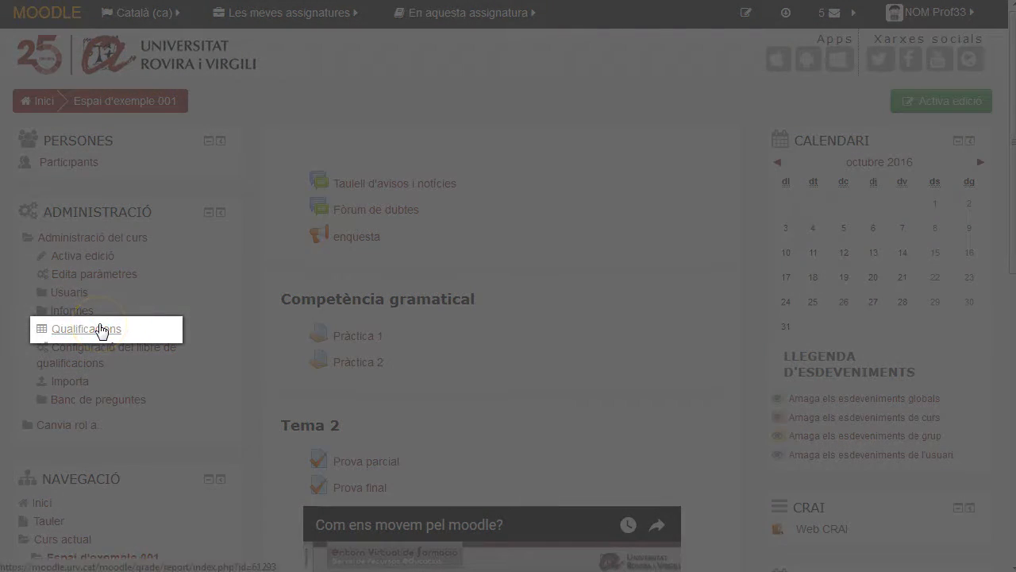
- Open the course's grades and review the practical and test columns in the grader report
{"action": "left_click", "coordinate": [101, 333]}
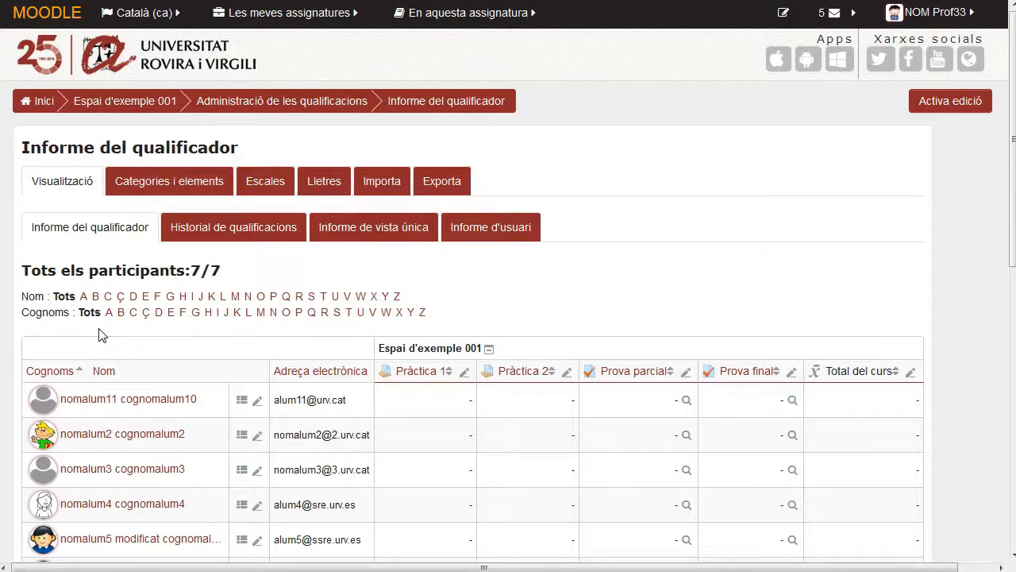
{"action": "scroll", "coordinate": [101, 336], "scroll_direction": "down", "scroll_amount": 1}
{"action": "scroll", "coordinate": [103, 336], "scroll_direction": "down", "scroll_amount": 1}
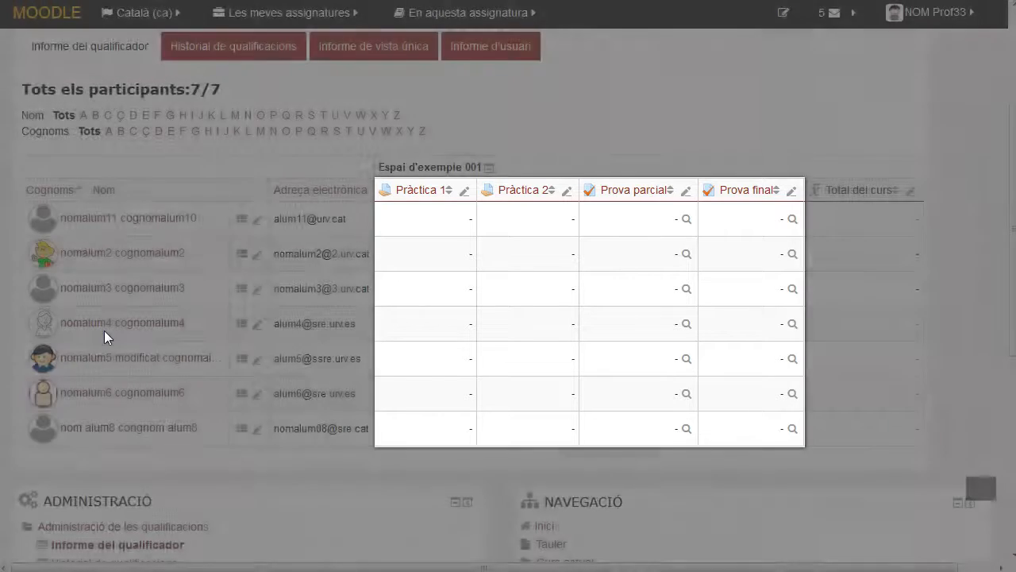
{"action": "scroll", "coordinate": [105, 336], "scroll_direction": "up", "scroll_amount": 3}
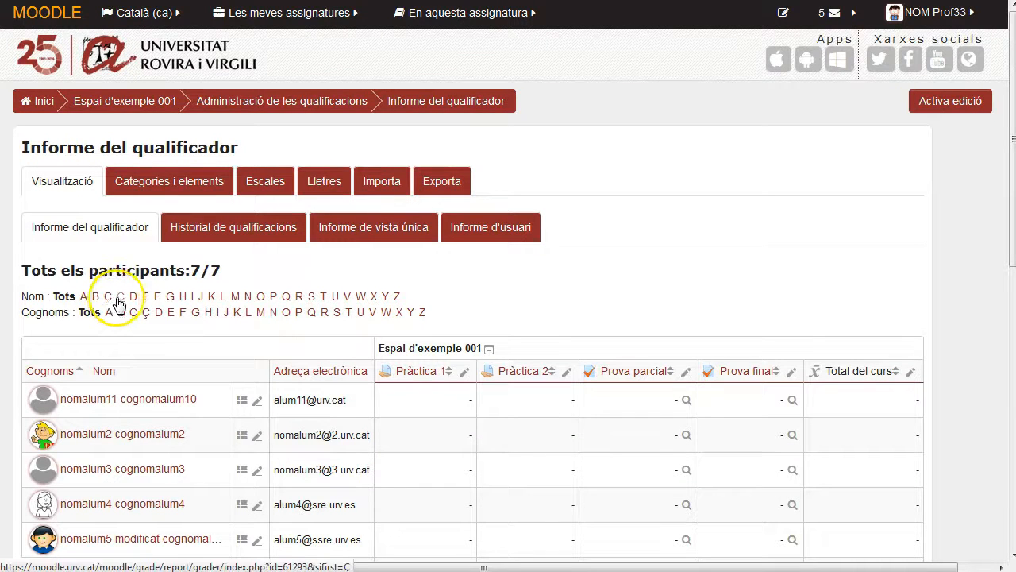
- Add a grade category named PRÀCTIQUES in the gradebook setup and save it
{"action": "left_click", "coordinate": [174, 185]}
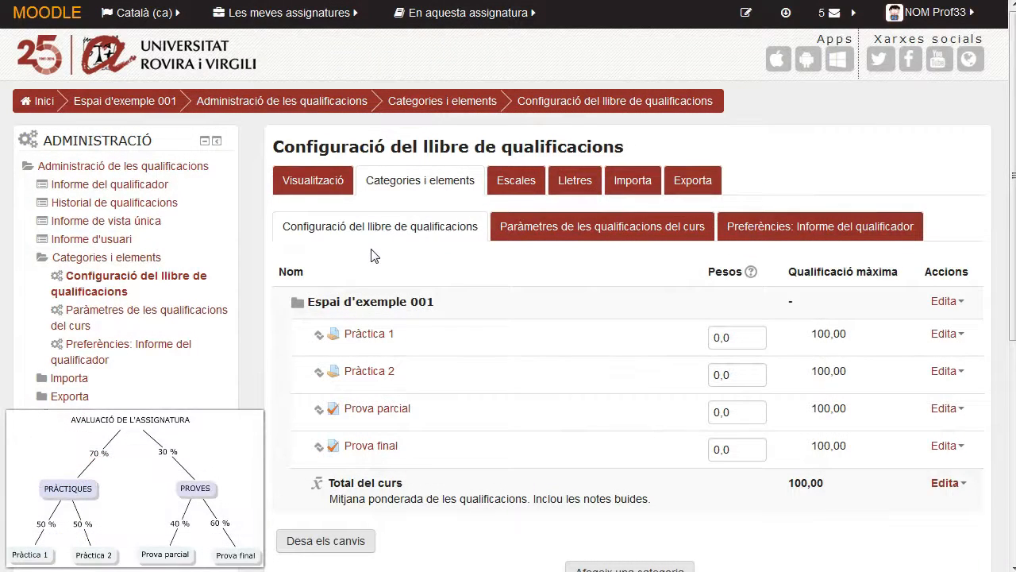
{"action": "scroll", "coordinate": [378, 259], "scroll_direction": "down", "scroll_amount": 5}
{"action": "left_click", "coordinate": [619, 222]}
{"action": "left_click", "coordinate": [596, 230]}
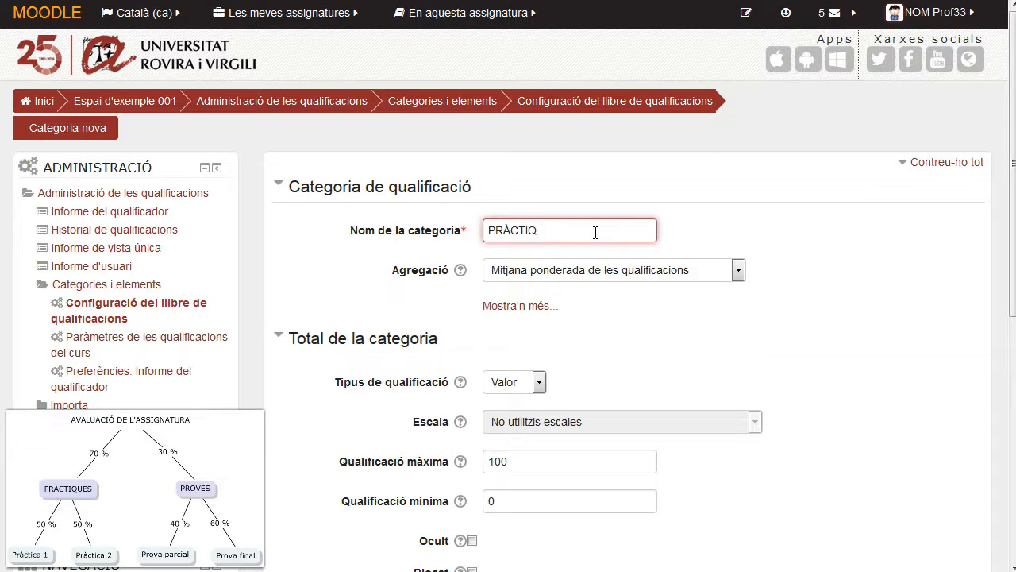
{"action": "type", "text": "PRÀCTIQUES"}
{"action": "scroll", "coordinate": [579, 257], "scroll_direction": "down", "scroll_amount": 5}
{"action": "left_click", "coordinate": [596, 375]}
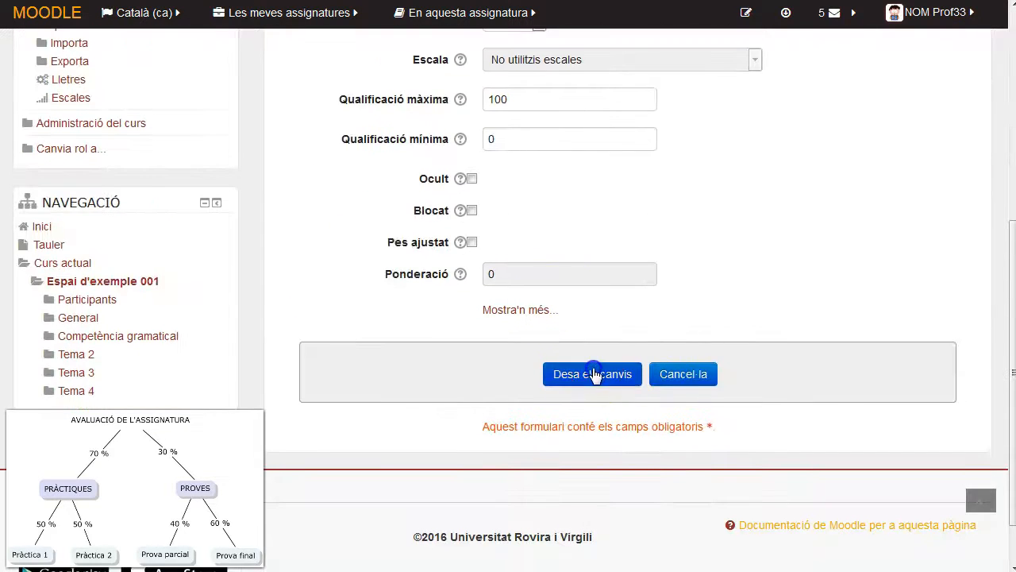
- Add a second grade category named PROVES and save it
{"action": "scroll", "coordinate": [597, 372], "scroll_direction": "down", "scroll_amount": 4}
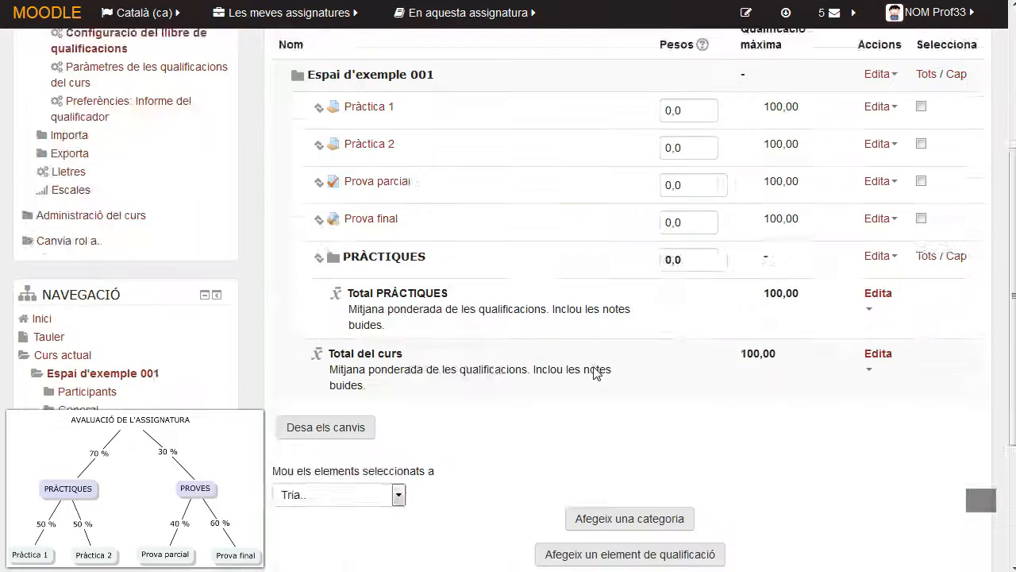
{"action": "left_click", "coordinate": [601, 401]}
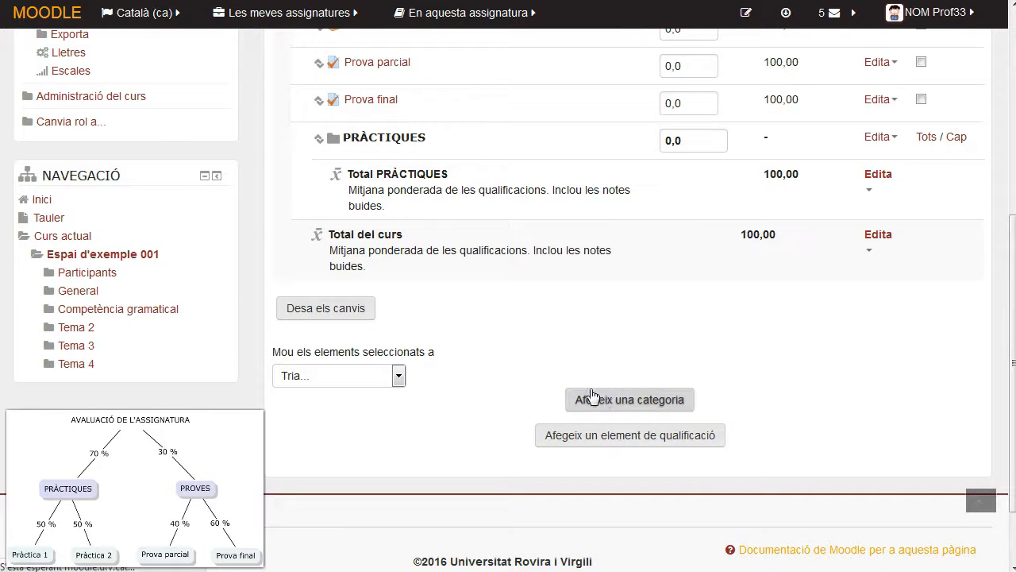
{"action": "left_click", "coordinate": [582, 233]}
{"action": "type", "text": "PROVES"}
{"action": "left_click", "coordinate": [575, 471]}
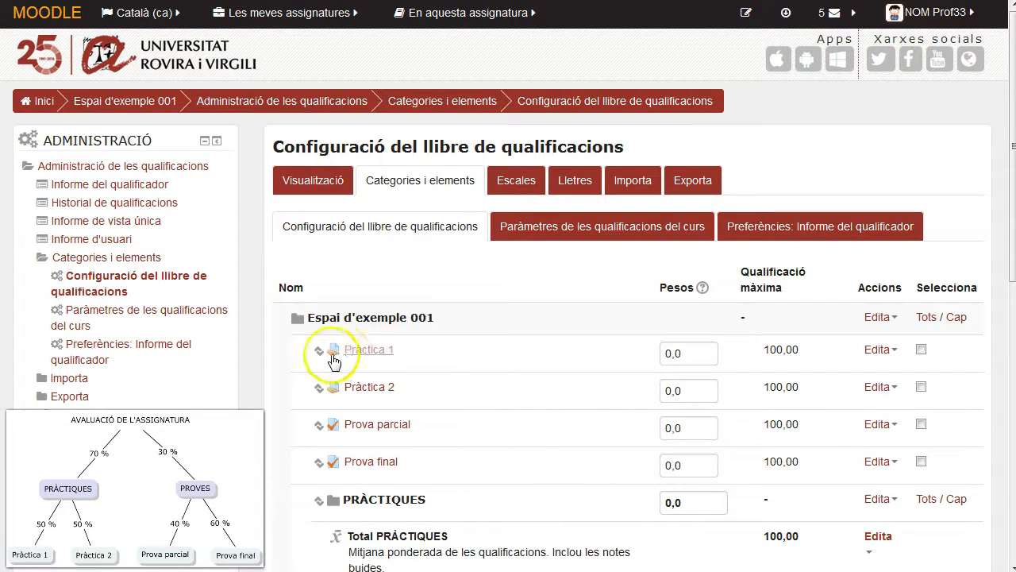
- Move Pràctica 1 into the PRÀCTIQUES category and place Pràctica 2 below it
{"action": "left_click", "coordinate": [318, 355]}
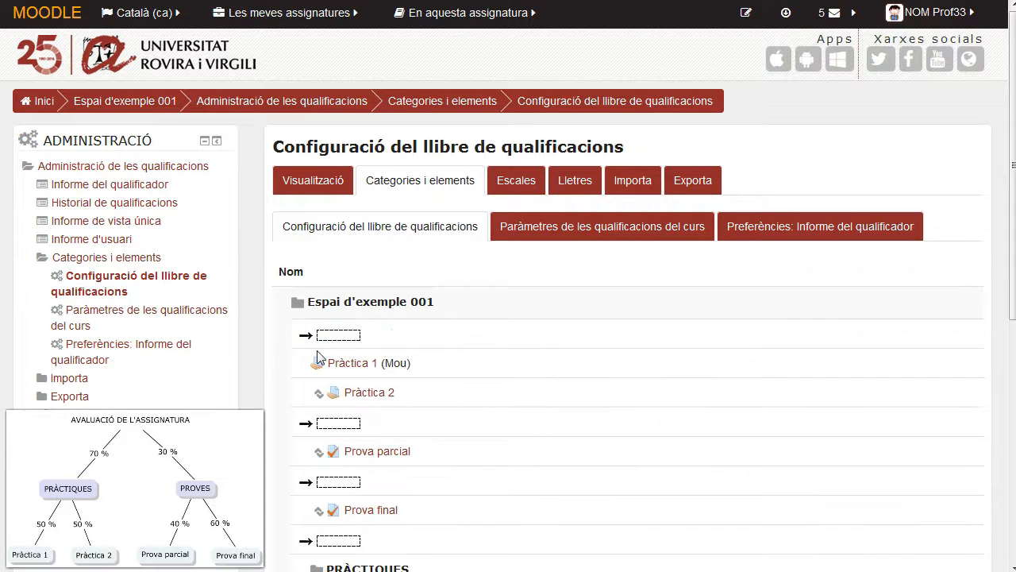
{"action": "scroll", "coordinate": [343, 358], "scroll_direction": "down", "scroll_amount": 1}
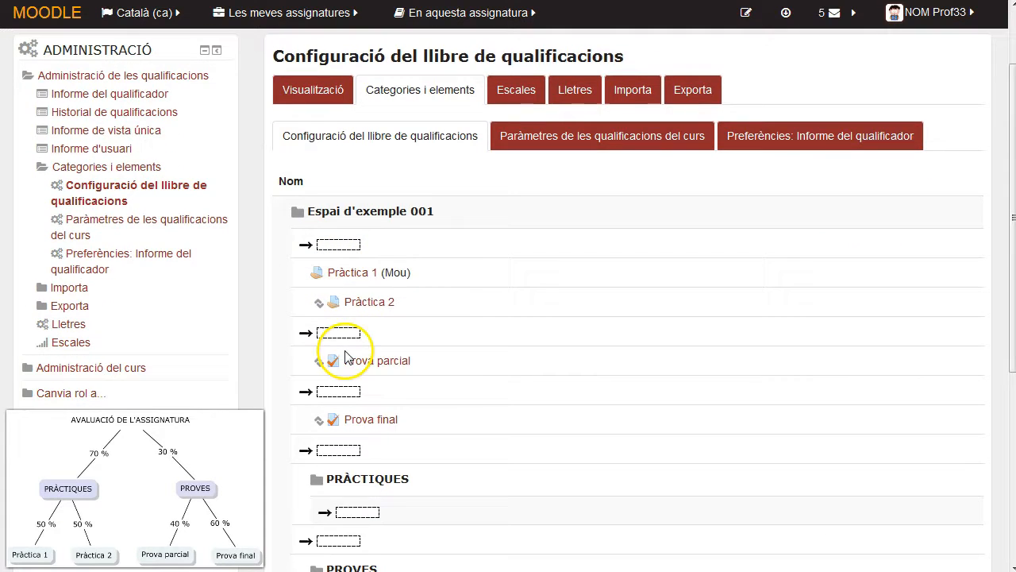
{"action": "left_click", "coordinate": [357, 513]}
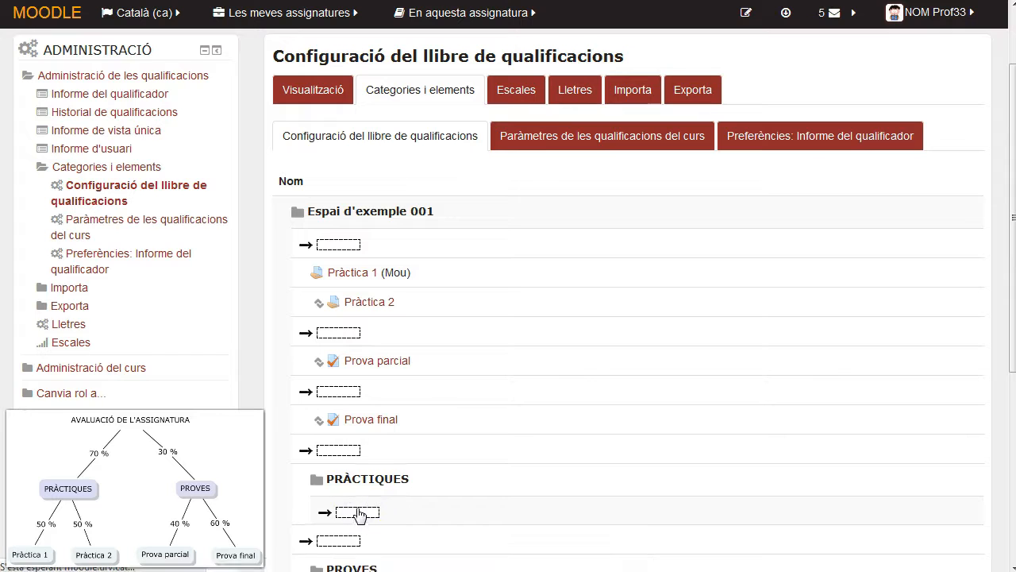
{"action": "left_click", "coordinate": [318, 355]}
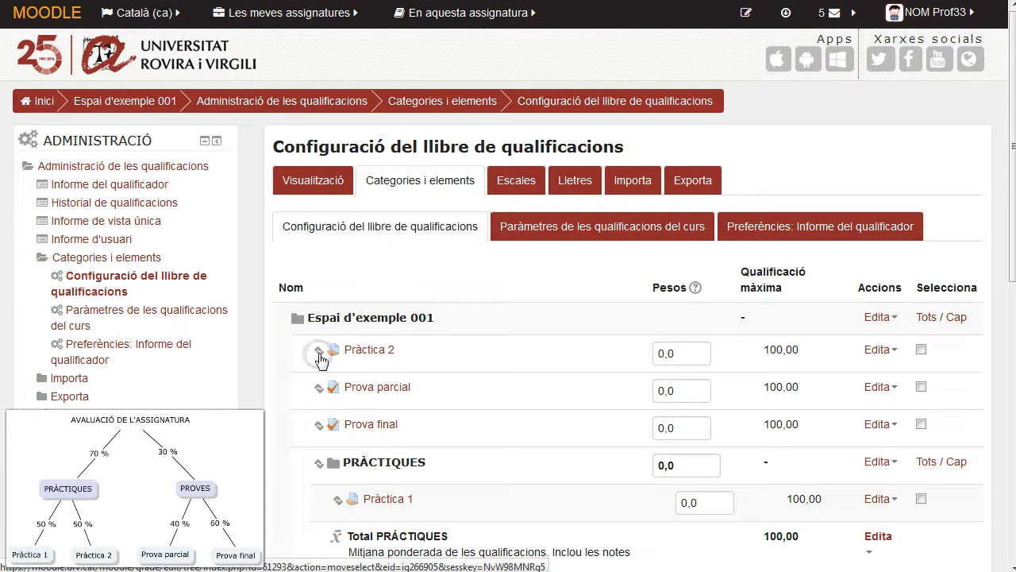
{"action": "scroll", "coordinate": [321, 361], "scroll_direction": "down", "scroll_amount": 2}
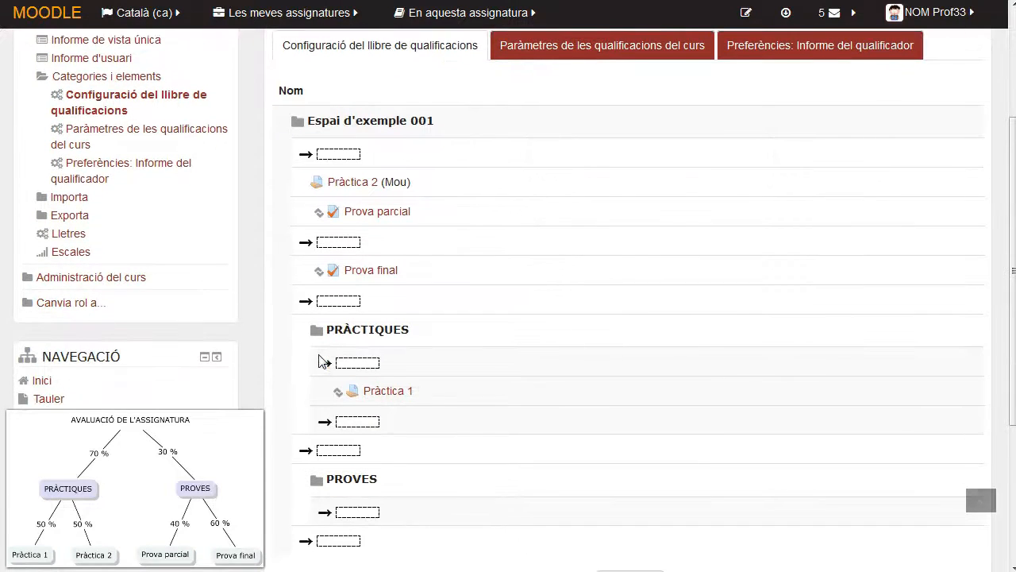
{"action": "scroll", "coordinate": [321, 361], "scroll_direction": "down", "scroll_amount": 1}
{"action": "left_click", "coordinate": [357, 340]}
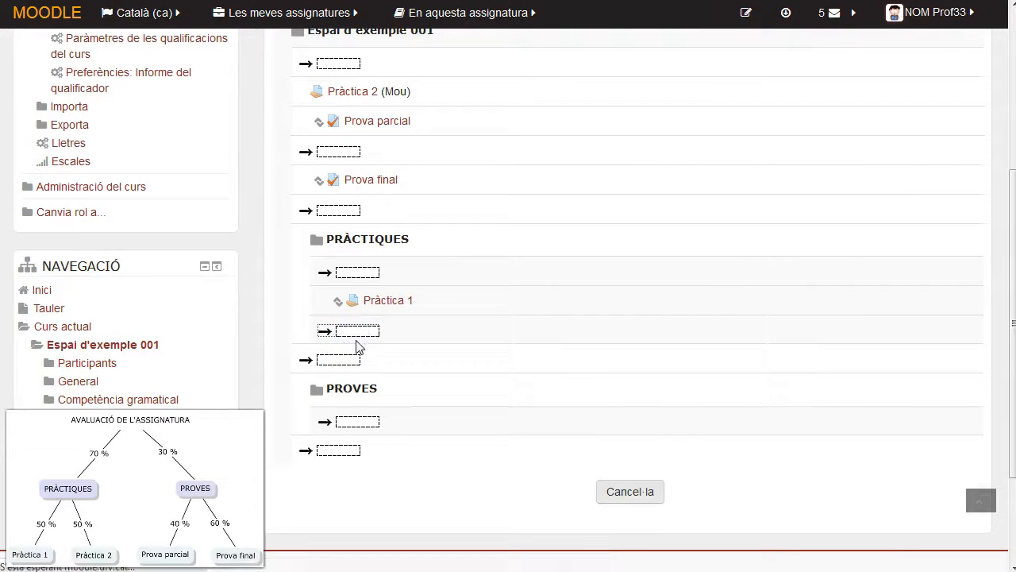
- Move Prova parcial into the PROVES category and place Prova final below it
{"action": "left_click", "coordinate": [319, 352]}
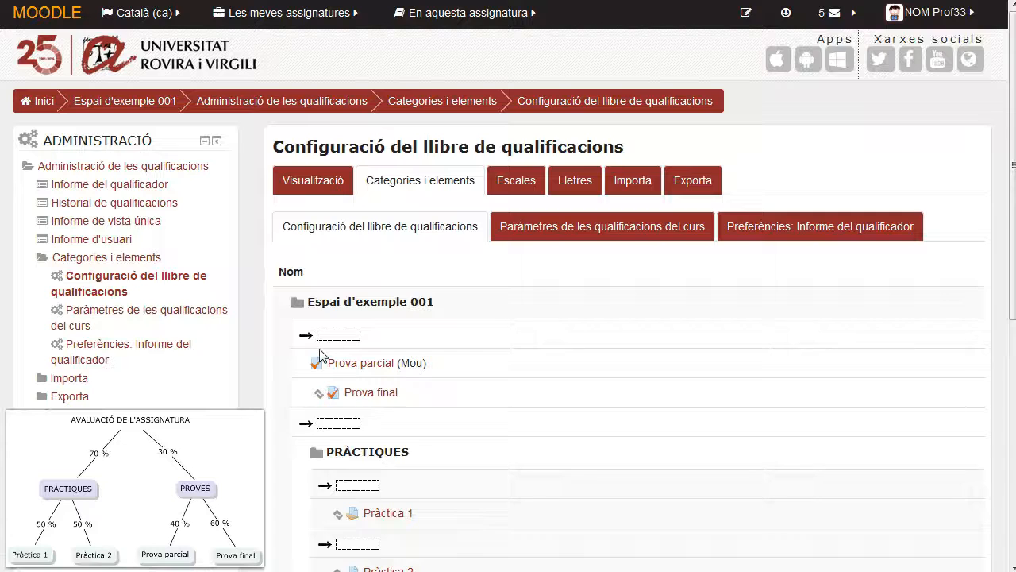
{"action": "scroll", "coordinate": [322, 354], "scroll_direction": "down", "scroll_amount": 2}
{"action": "scroll", "coordinate": [336, 379], "scroll_direction": "down", "scroll_amount": 2}
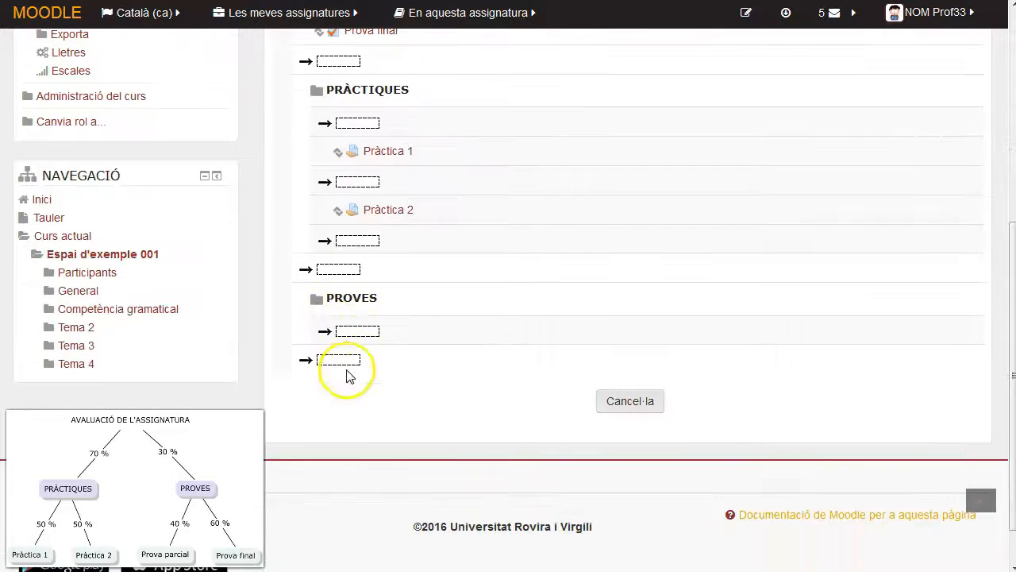
{"action": "left_click", "coordinate": [357, 333]}
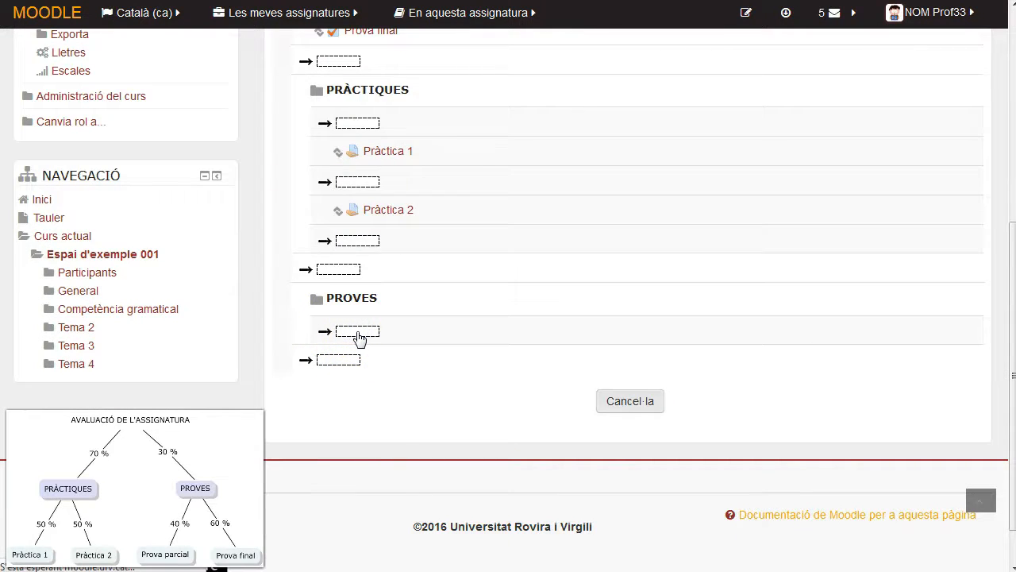
{"action": "left_click", "coordinate": [317, 353]}
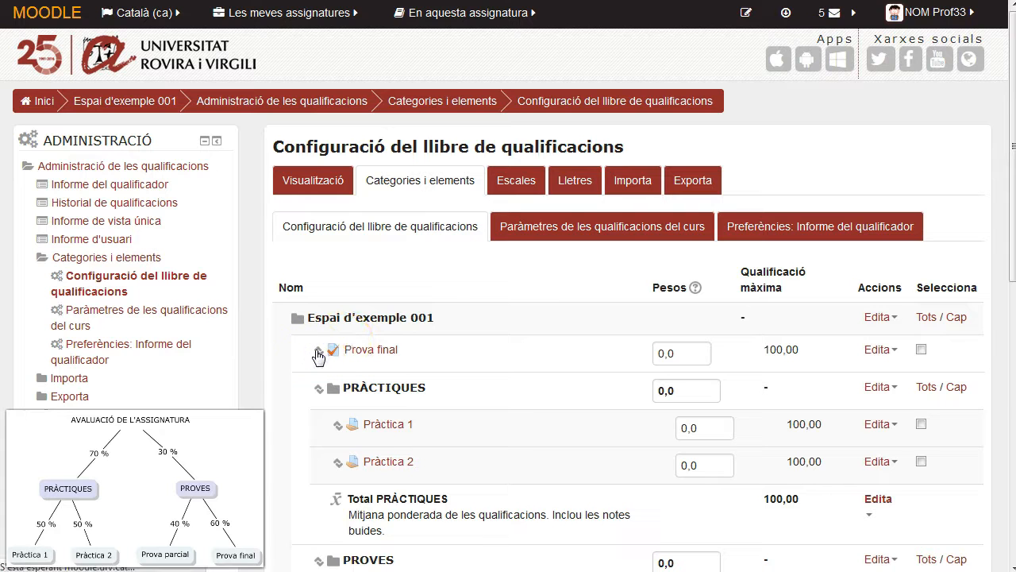
{"action": "scroll", "coordinate": [319, 355], "scroll_direction": "down", "scroll_amount": 3}
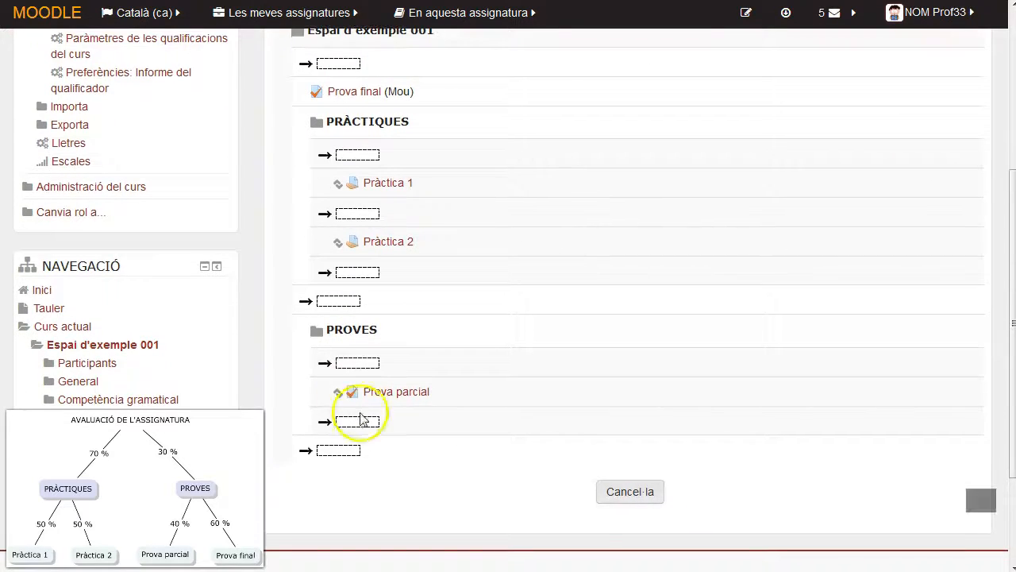
{"action": "left_click", "coordinate": [361, 422]}
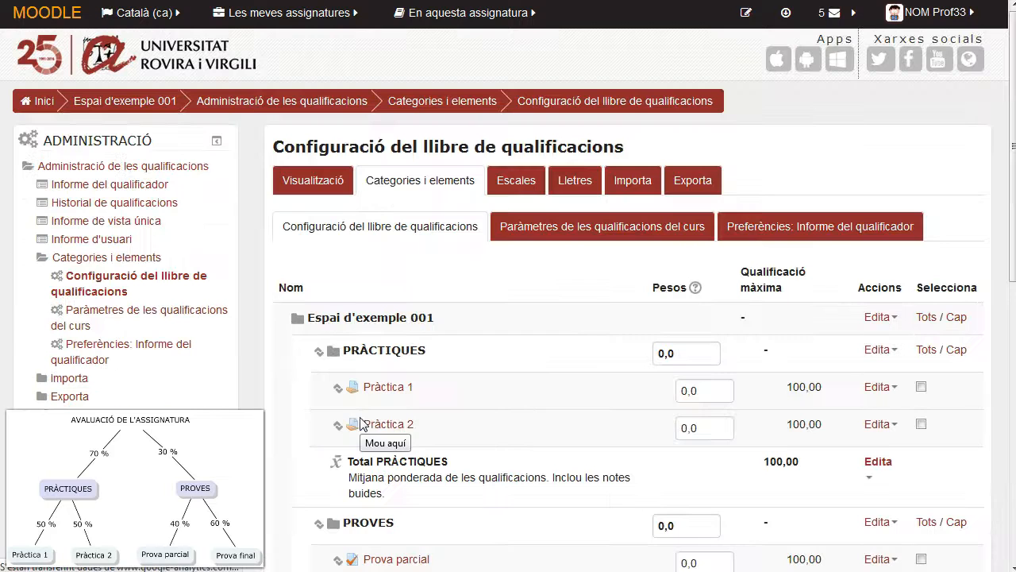
- Set the category weights to 70 for PRÀCTIQUES and 30 for PROVES
{"action": "left_click", "coordinate": [694, 356]}
{"action": "left_click_drag", "start_coordinate": [688, 352], "coordinate": [655, 353]}
{"action": "type", "text": "70"}
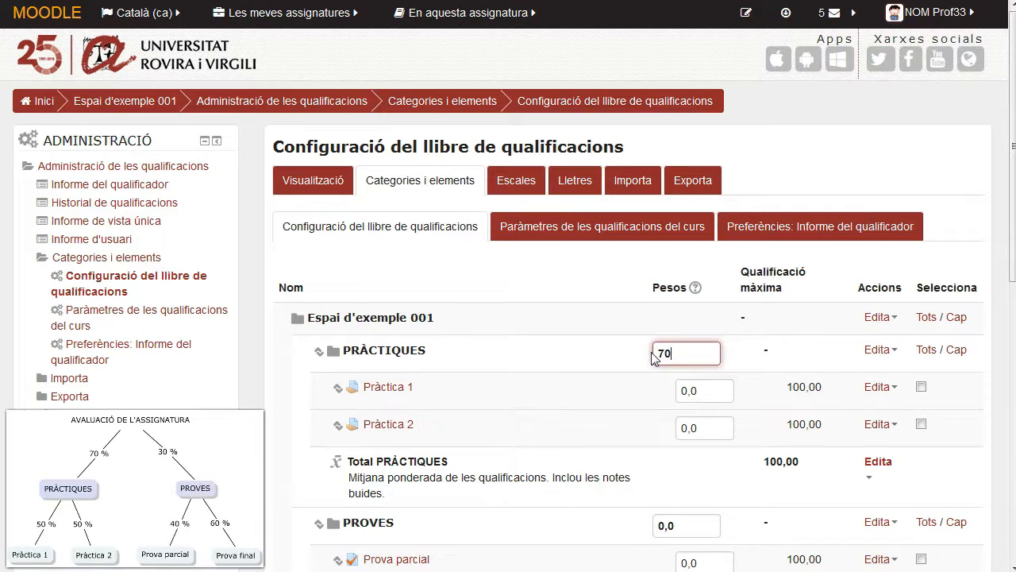
{"action": "scroll", "coordinate": [619, 374], "scroll_direction": "down", "scroll_amount": 2}
{"action": "left_click_drag", "start_coordinate": [682, 433], "coordinate": [649, 433]}
{"action": "type", "text": "3"}
- Set the weights of Pràctica 1 and Pràctica 2 to 50 each
{"action": "left_click_drag", "start_coordinate": [719, 302], "coordinate": [666, 304]}
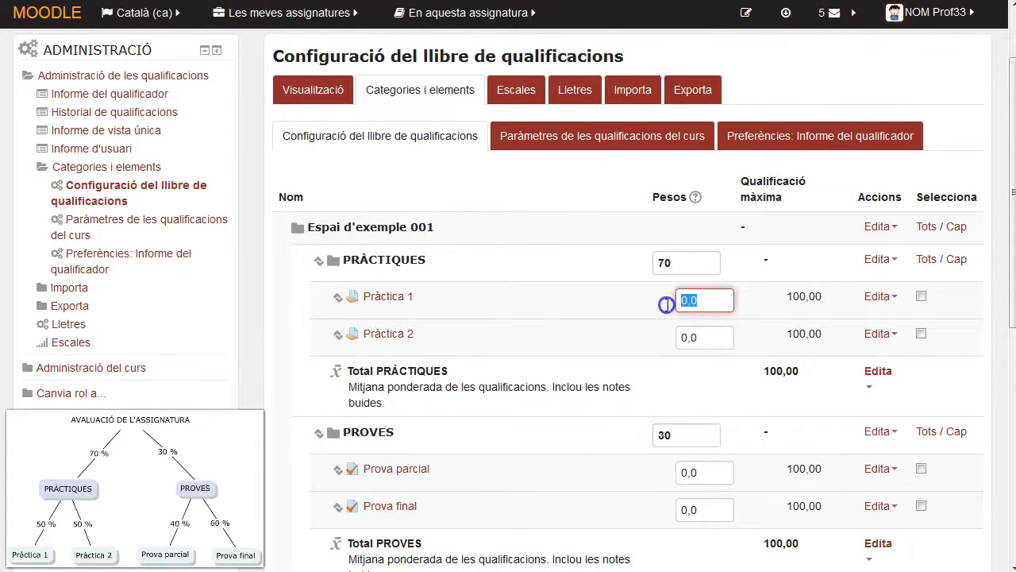
{"action": "left_click_drag", "start_coordinate": [710, 338], "coordinate": [660, 337]}
{"action": "type", "text": "50"}
- Set the weights of Prova parcial to 40 and Prova final to 60, and save the gradebook changes
{"action": "scroll", "coordinate": [691, 374], "scroll_direction": "down", "scroll_amount": 1}
{"action": "left_click_drag", "start_coordinate": [717, 381], "coordinate": [665, 385]}
{"action": "type", "text": "4"}
{"action": "left_click_drag", "start_coordinate": [717, 425], "coordinate": [670, 419]}
{"action": "type", "text": "60"}
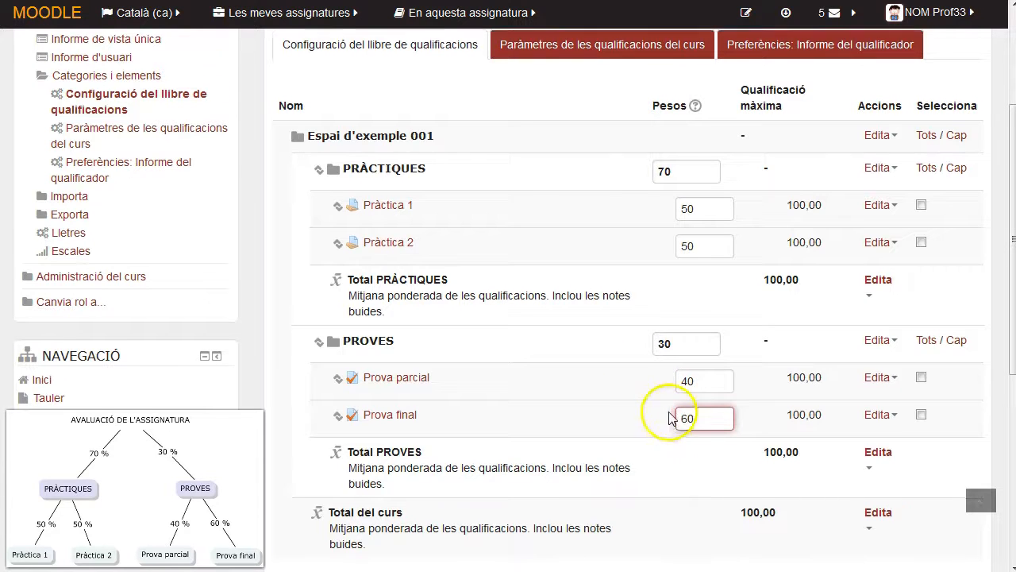
{"action": "scroll", "coordinate": [672, 416], "scroll_direction": "down", "scroll_amount": 3}
{"action": "left_click", "coordinate": [339, 320]}
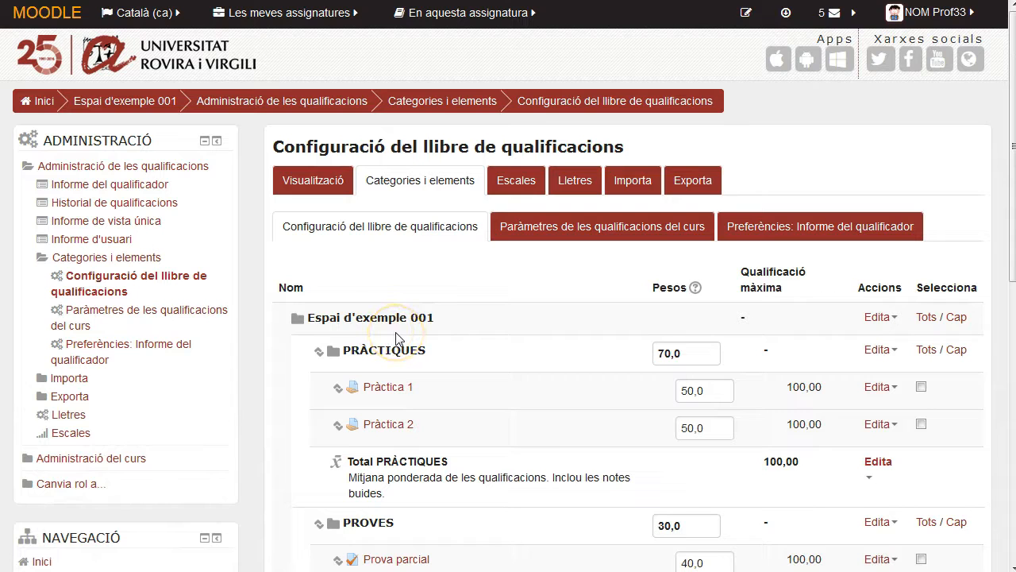
- Review the category structure and weights in the gradebook setup, and open the grader report
{"action": "left_click", "coordinate": [302, 364]}
{"action": "scroll", "coordinate": [278, 484], "scroll_direction": "down", "scroll_amount": 3}
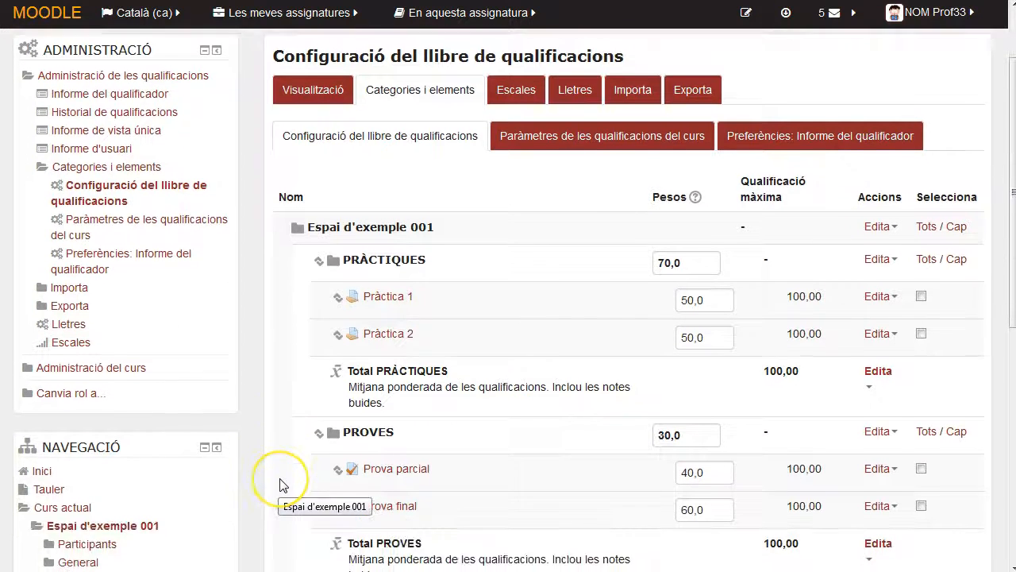
{"action": "scroll", "coordinate": [279, 483], "scroll_direction": "down", "scroll_amount": 2}
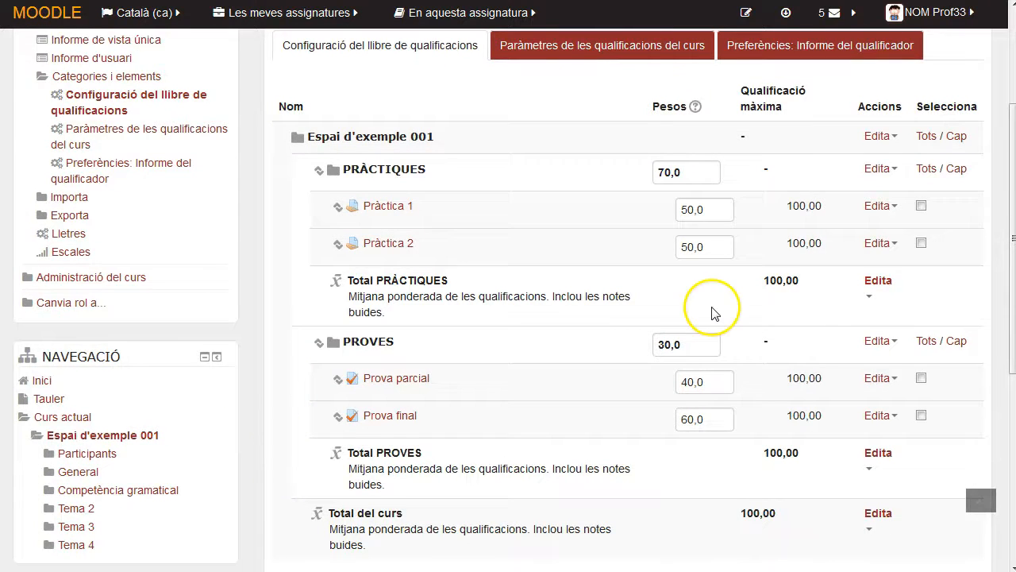
{"action": "scroll", "coordinate": [712, 312], "scroll_direction": "up", "scroll_amount": 4}
{"action": "scroll", "coordinate": [712, 312], "scroll_direction": "up", "scroll_amount": 1}
{"action": "left_click", "coordinate": [310, 181]}
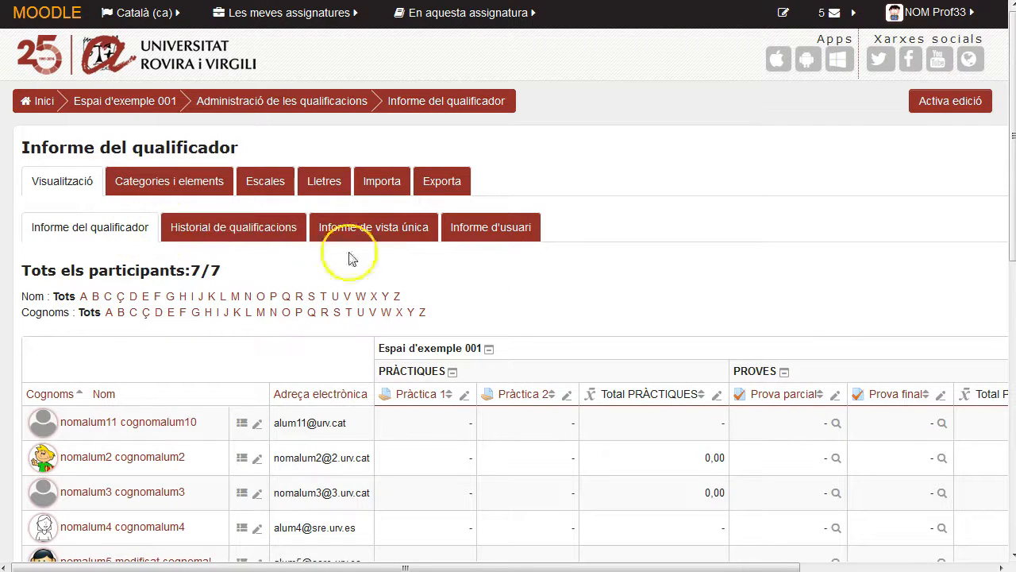
- Open the user report for the second listed student and review the weights of its grade items
{"action": "left_click", "coordinate": [512, 230]}
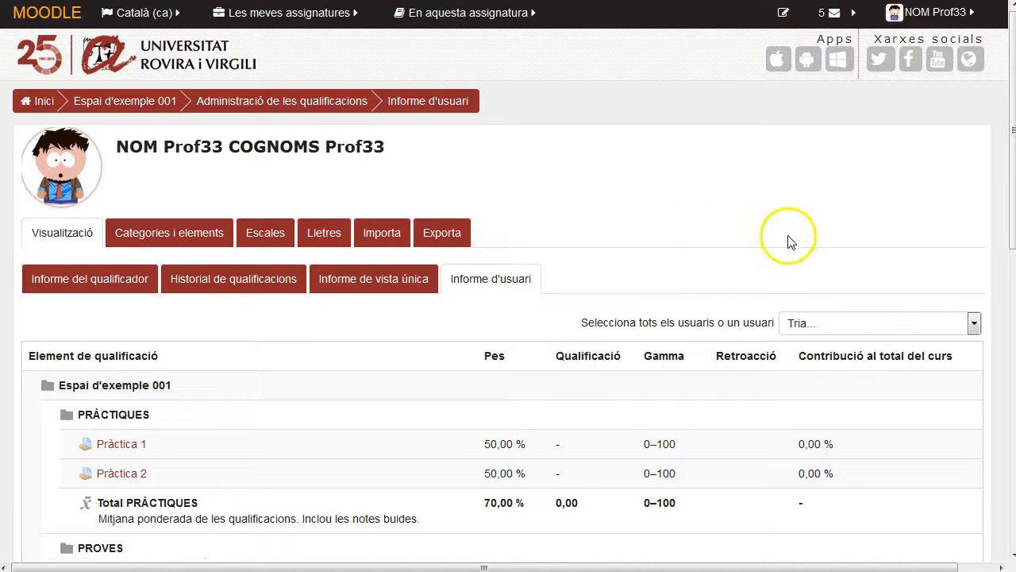
{"action": "left_click", "coordinate": [886, 327]}
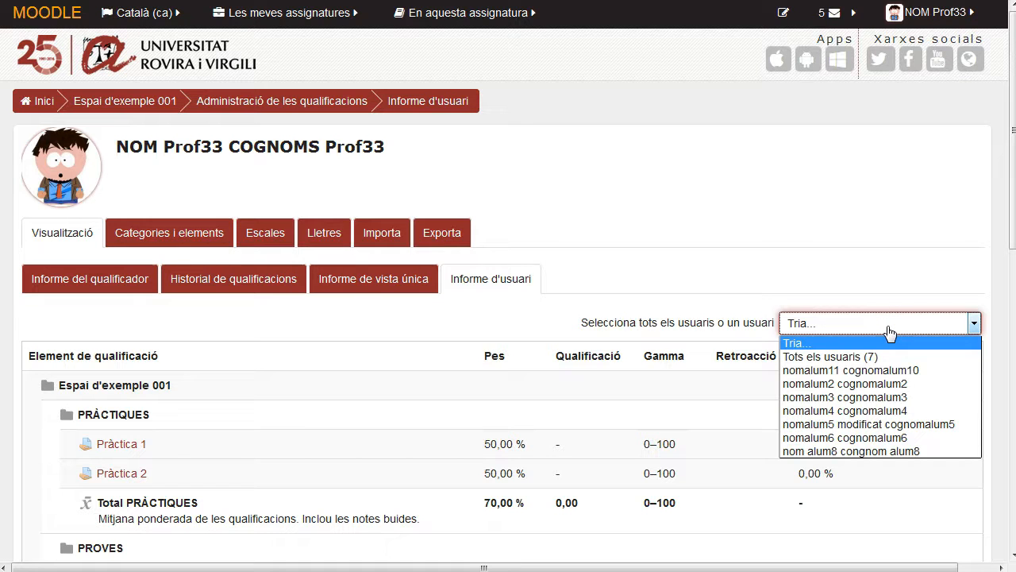
{"action": "left_click", "coordinate": [891, 389]}
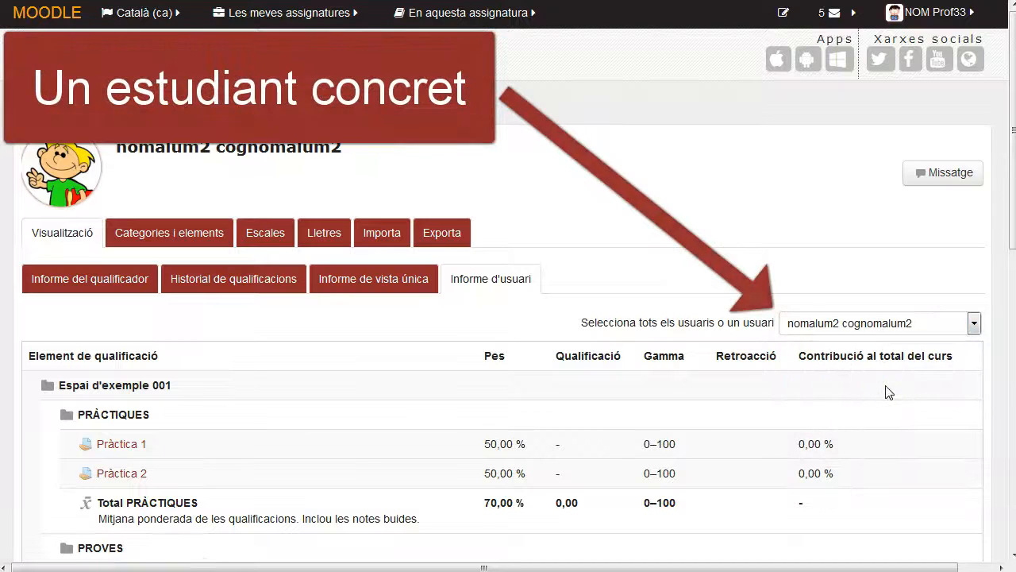
{"action": "scroll", "coordinate": [888, 391], "scroll_direction": "down", "scroll_amount": 3}
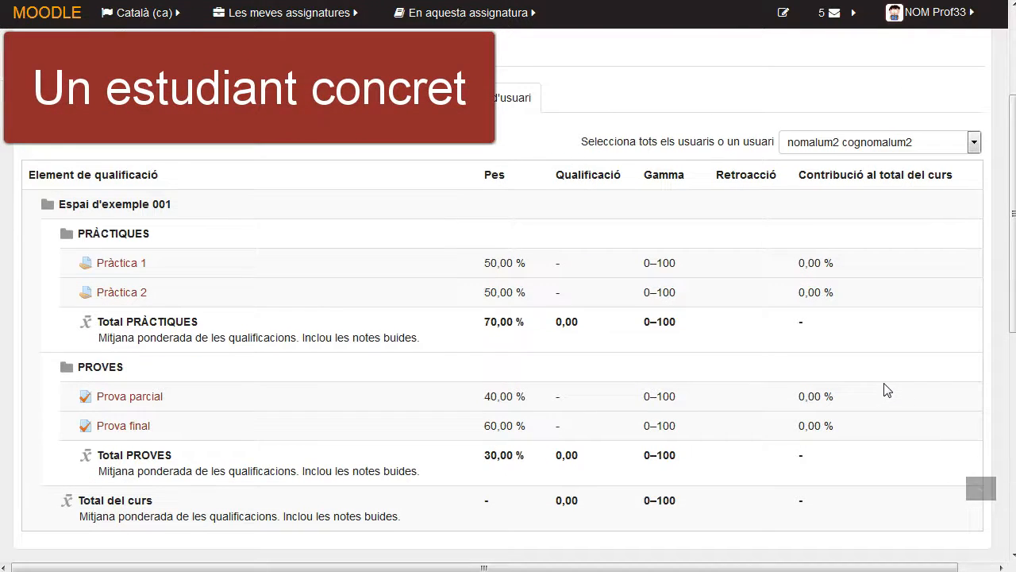
{"action": "scroll", "coordinate": [886, 389], "scroll_direction": "up", "scroll_amount": 3}
- Display the user report for all users, look through each student's table, and return to the grader report
{"action": "left_click", "coordinate": [884, 332]}
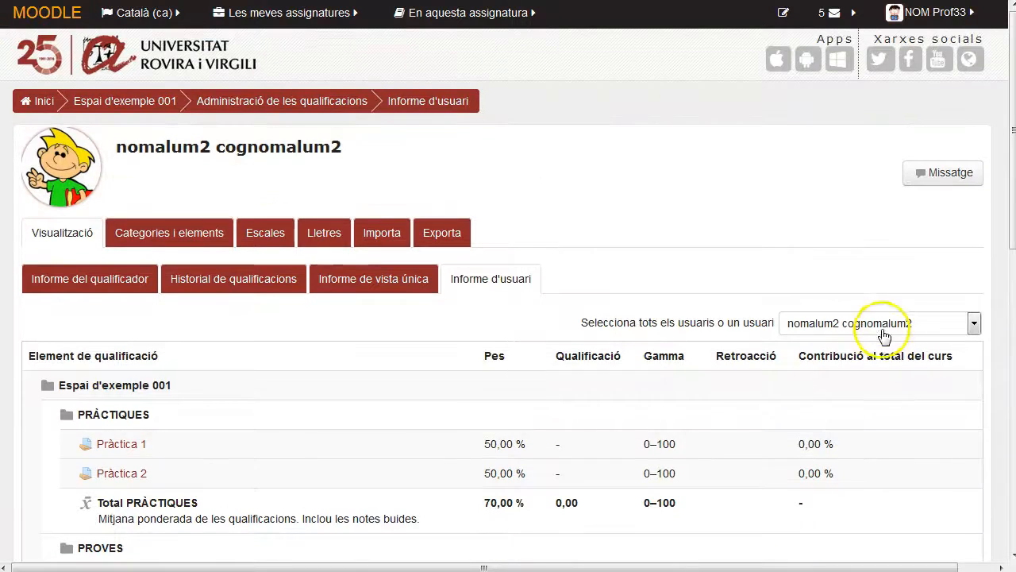
{"action": "left_click", "coordinate": [871, 356]}
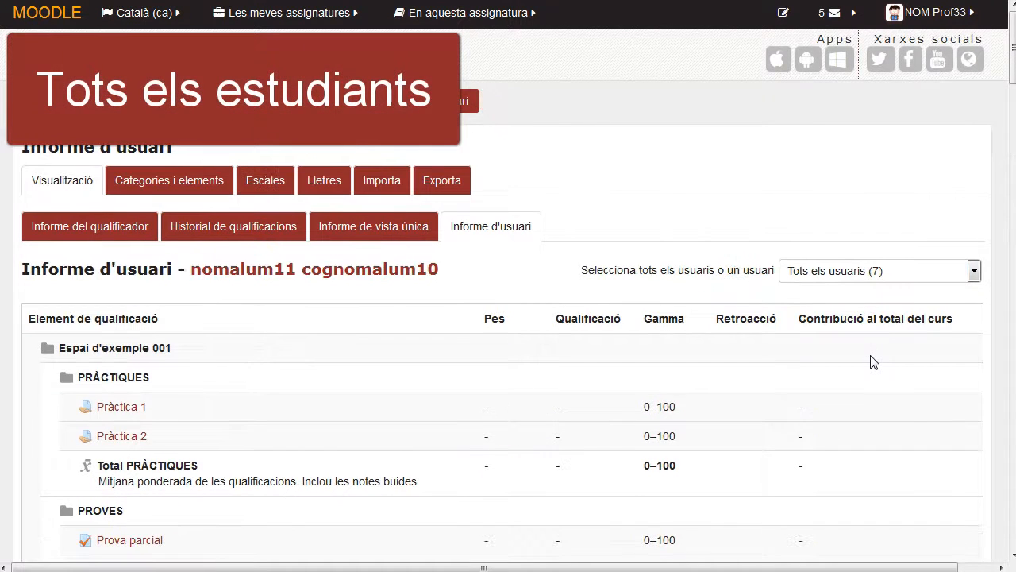
{"action": "scroll", "coordinate": [873, 362], "scroll_direction": "down", "scroll_amount": 4}
{"action": "scroll", "coordinate": [874, 362], "scroll_direction": "down", "scroll_amount": 9}
{"action": "scroll", "coordinate": [873, 362], "scroll_direction": "down", "scroll_amount": 9}
{"action": "scroll", "coordinate": [873, 361], "scroll_direction": "down", "scroll_amount": 11}
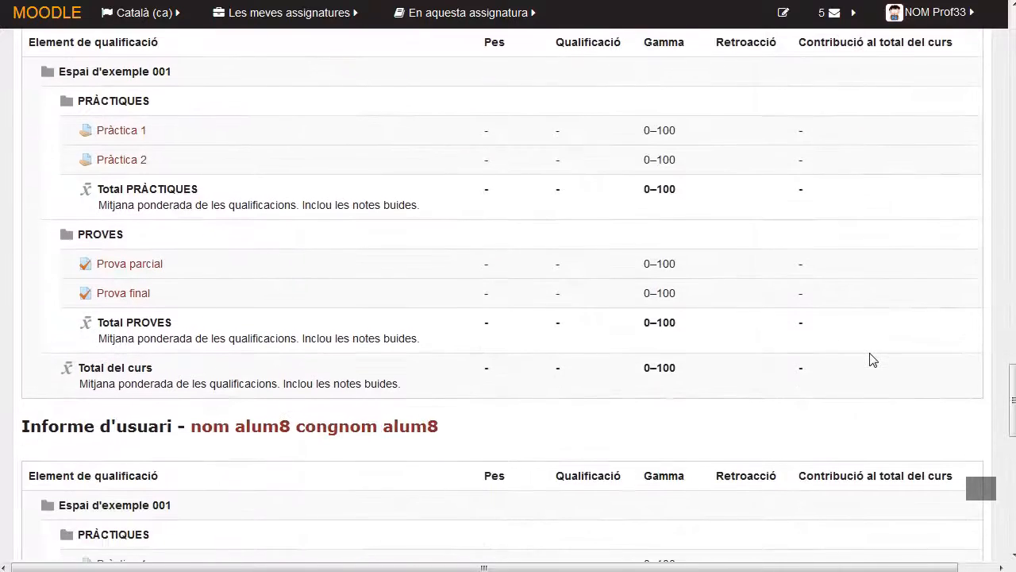
{"action": "scroll", "coordinate": [873, 360], "scroll_direction": "down", "scroll_amount": 2}
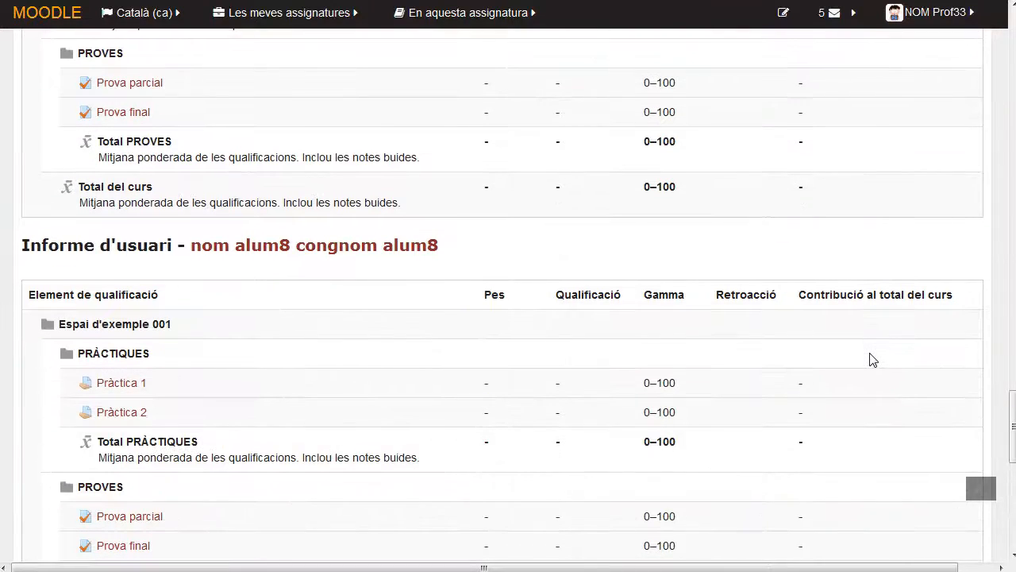
{"action": "left_click", "coordinate": [981, 486]}
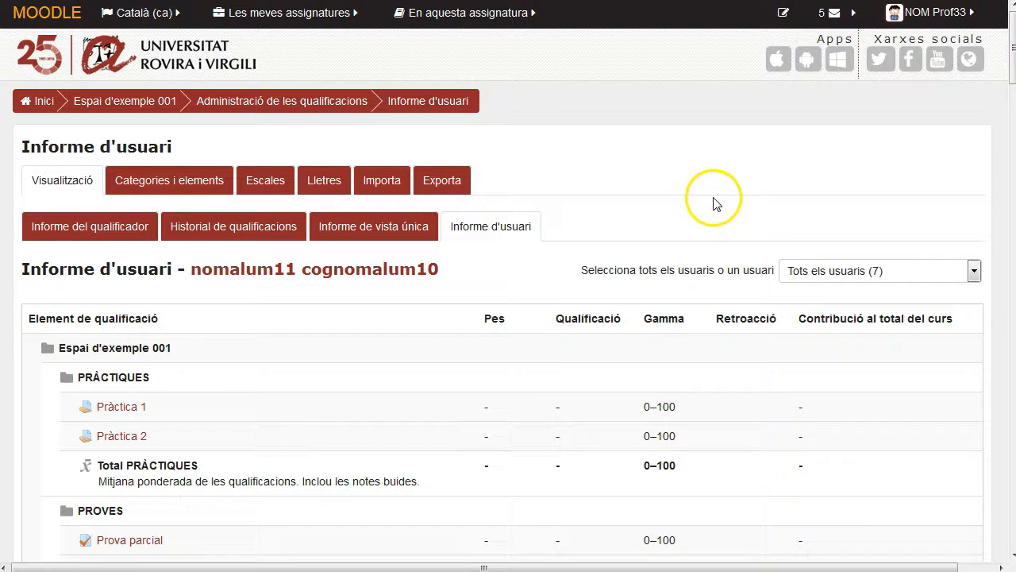
{"action": "left_click", "coordinate": [111, 227]}
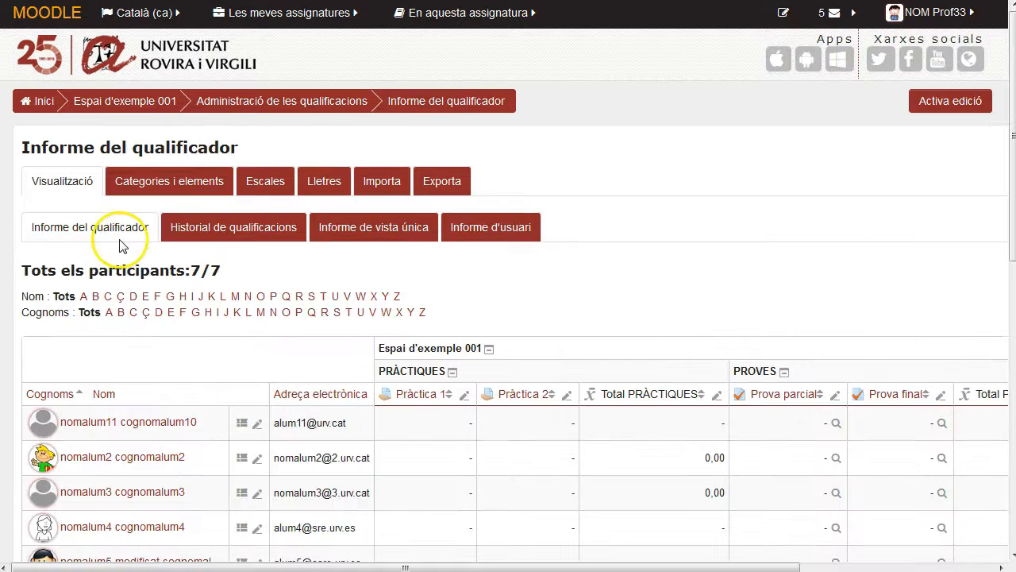